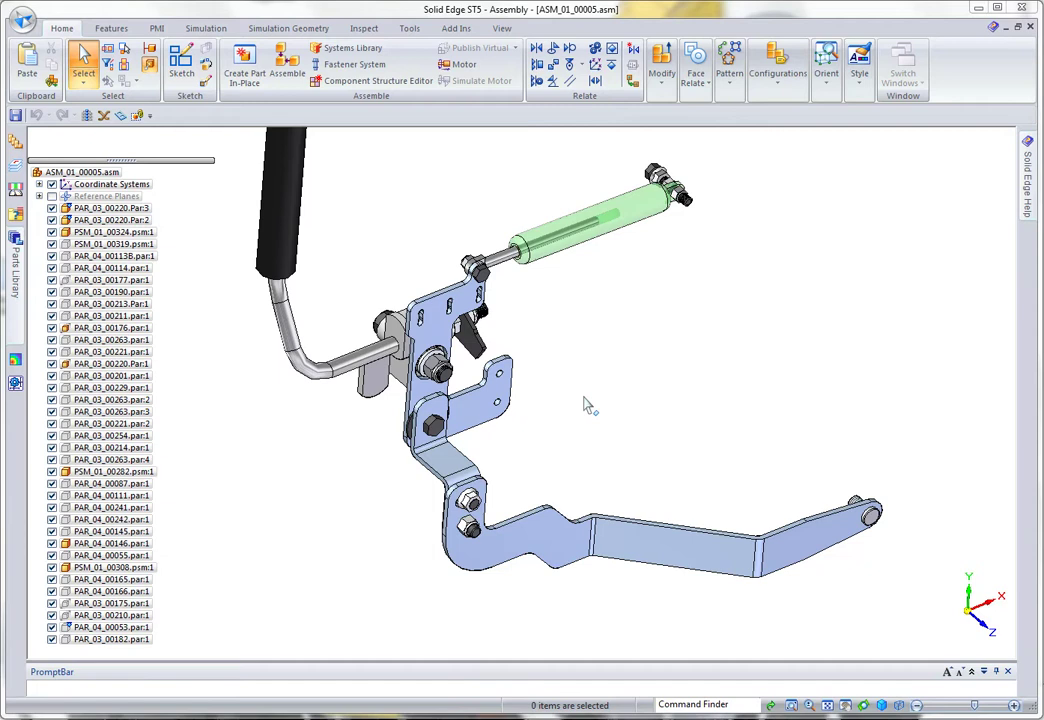
Step: Open the slotted bracket plate PSM_01_00308.psm from the assembly for in-place editing
scroll(587, 404, "up", 5)
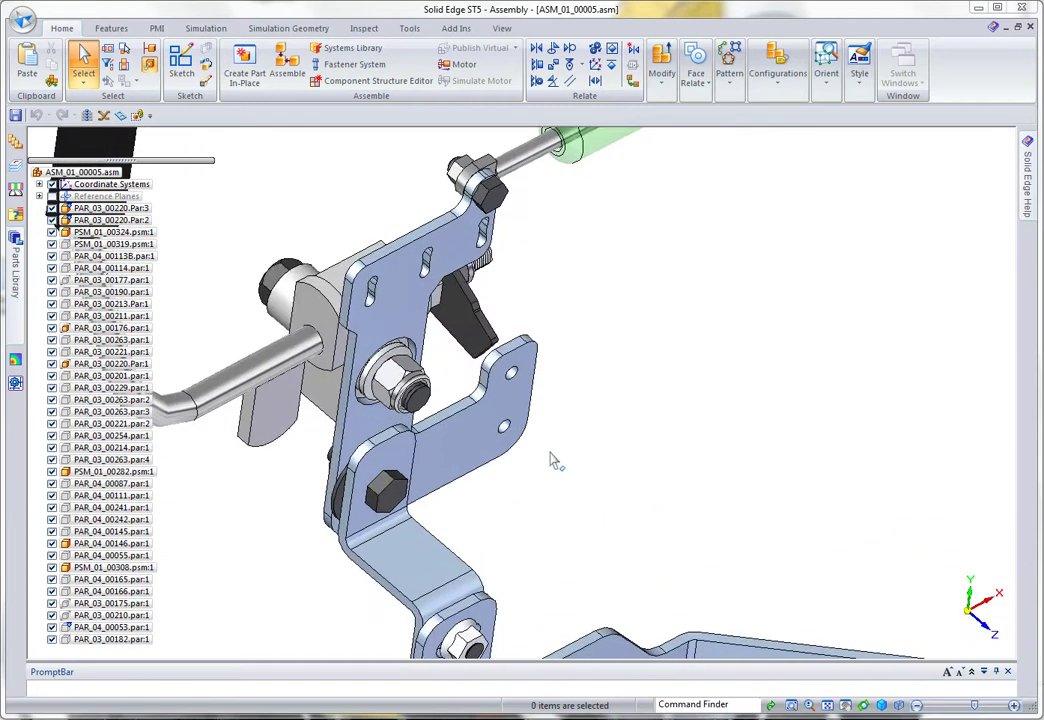
middle_click_drag(553, 460, 508, 488)
left_click(508, 488)
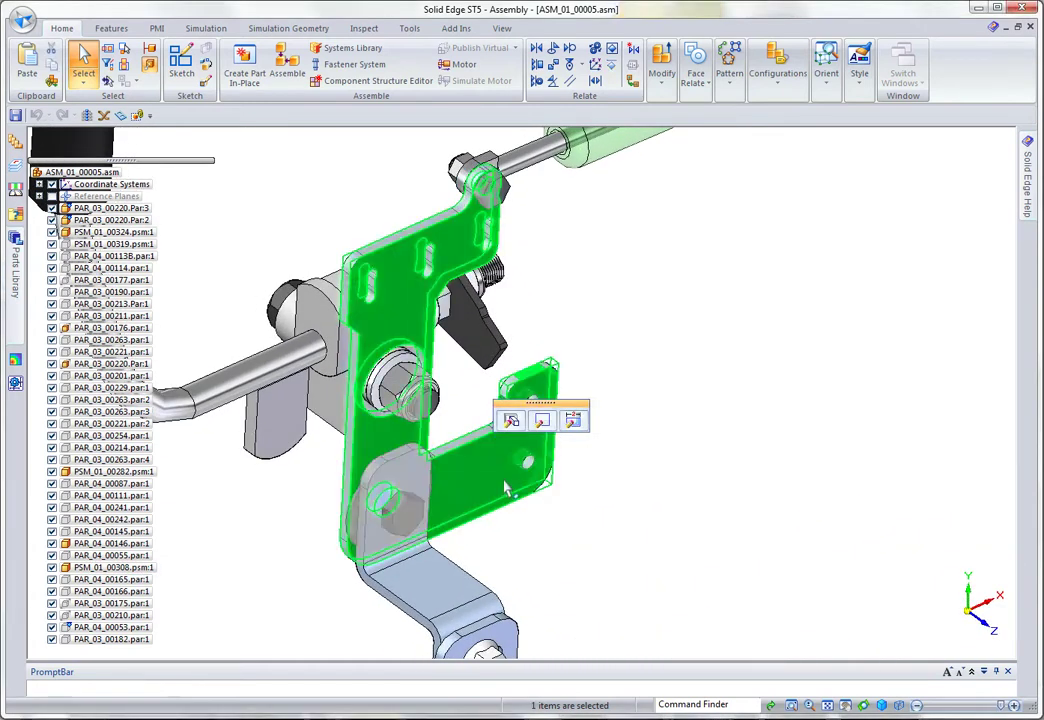
key("Escape")
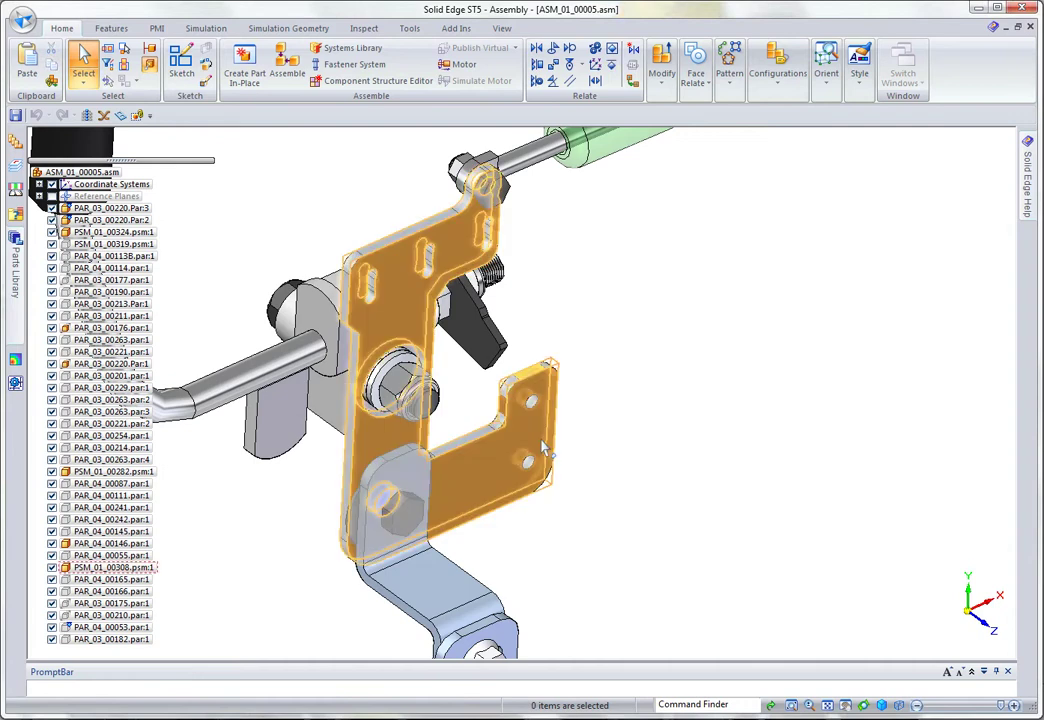
right_click(546, 447)
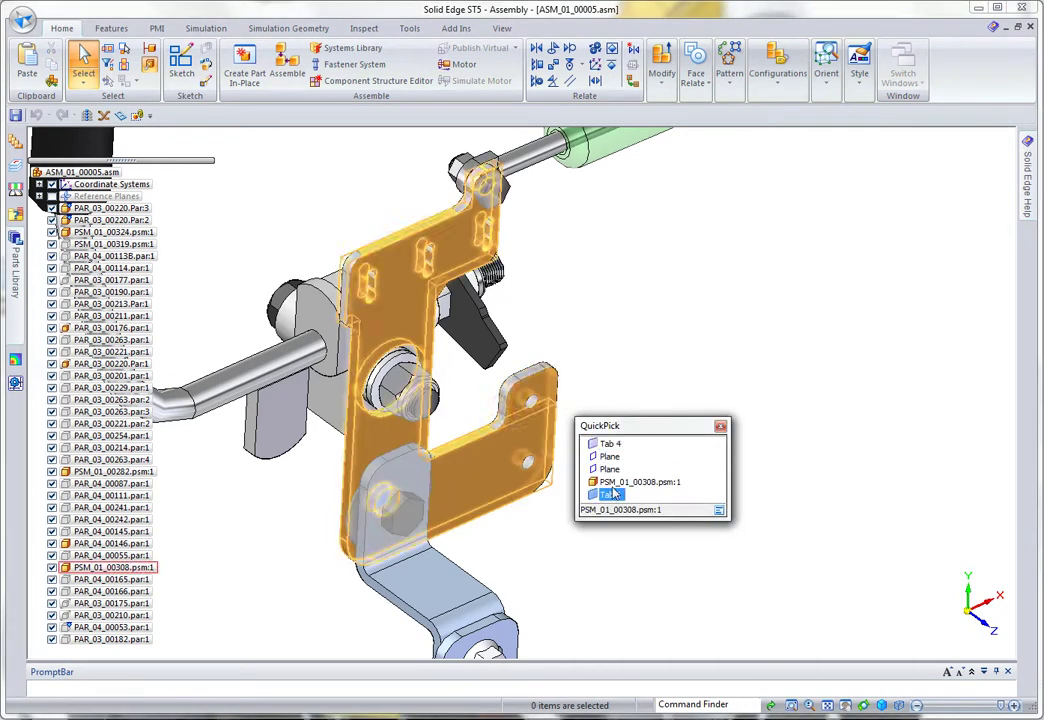
left_click(612, 484)
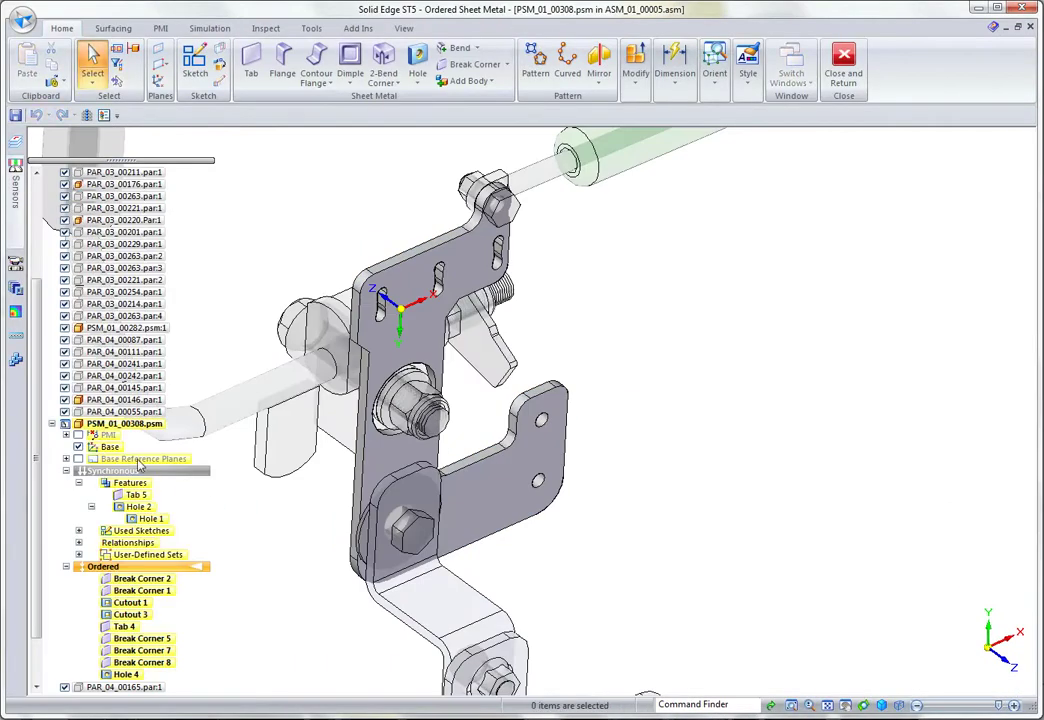
Step: Make the Synchronous section of the plate's feature tree active and examine the geometry without its ordered features
left_click_drag(38, 466, 36, 512)
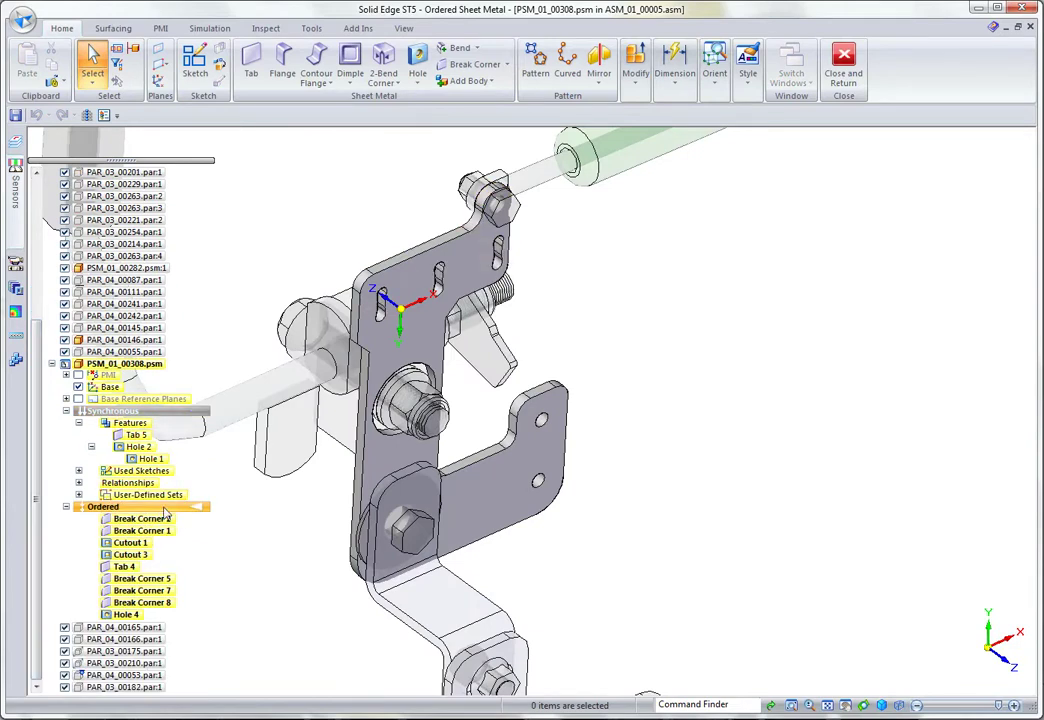
scroll(636, 413, "up", 3)
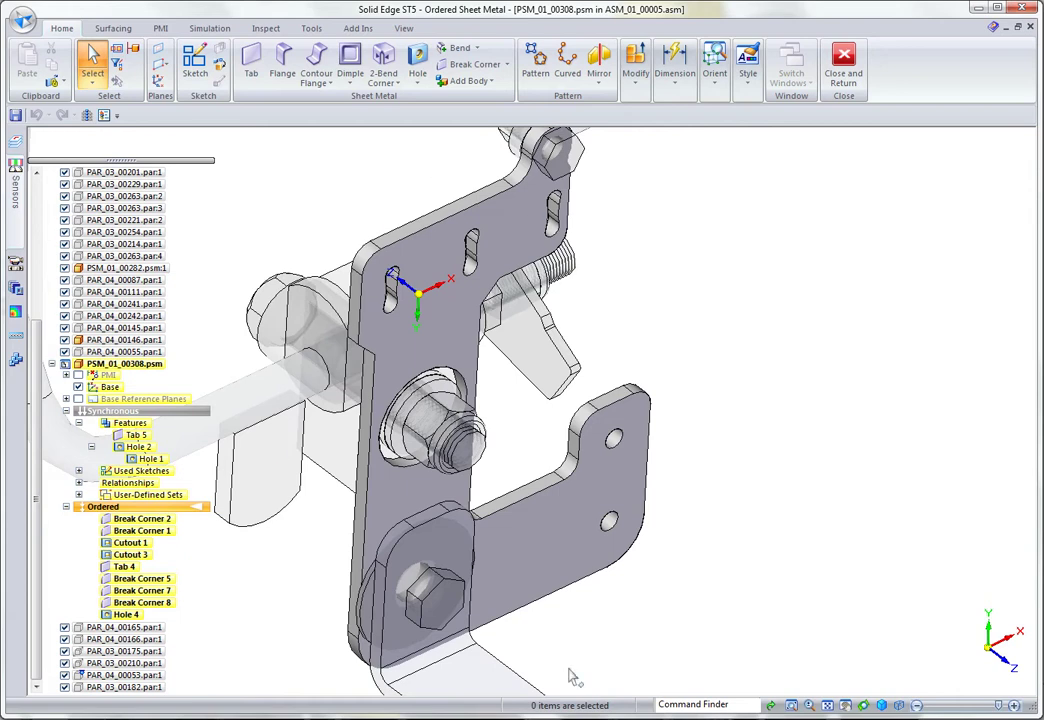
left_click(177, 412)
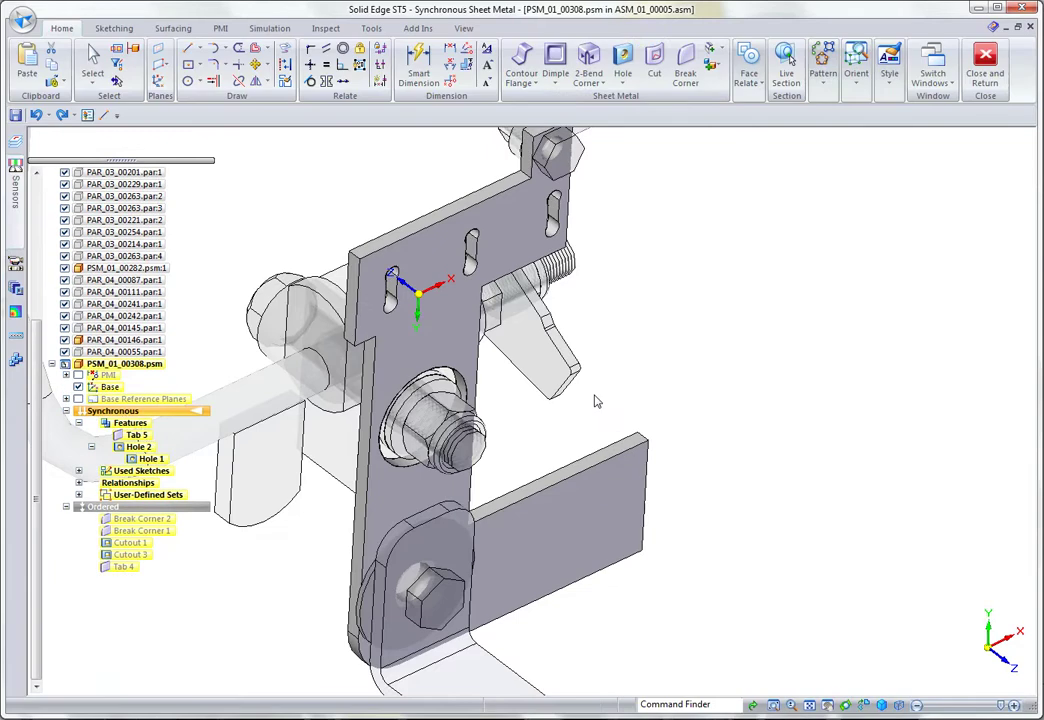
scroll(488, 238, "down", 2)
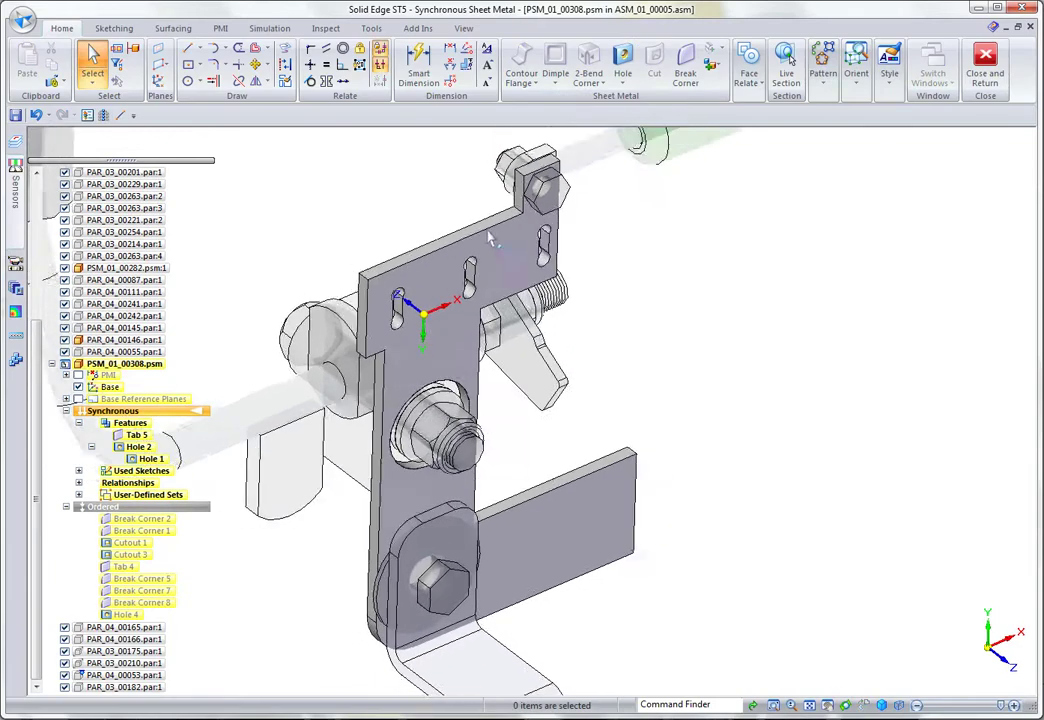
middle_click_drag(490, 238, 553, 178)
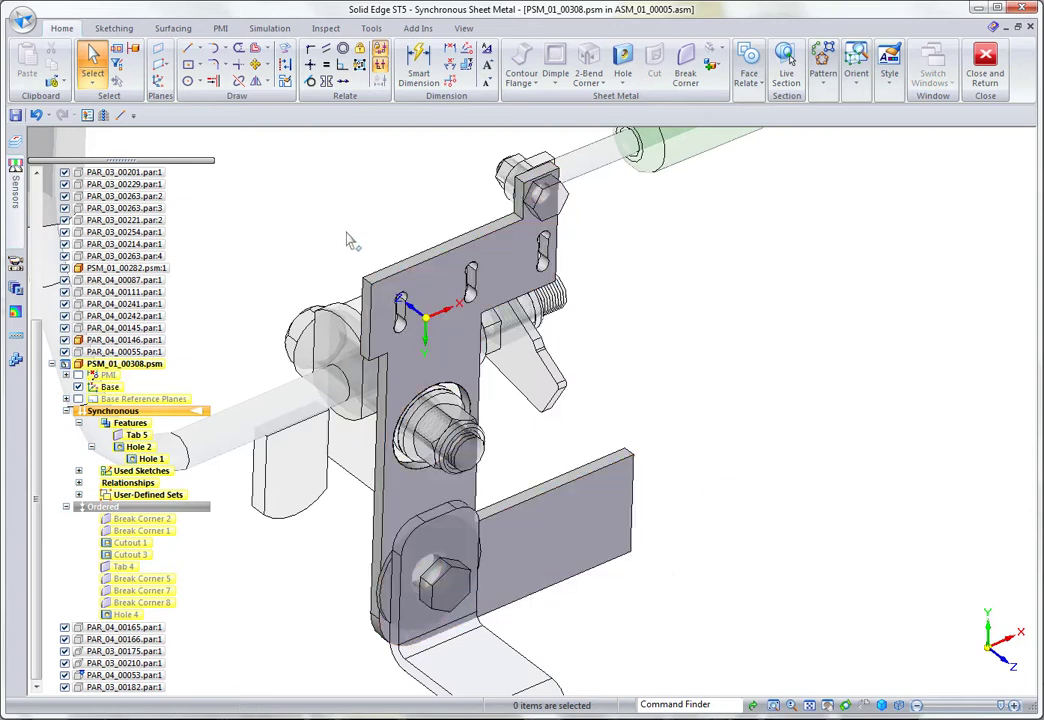
Step: Return to the Ordered section and examine the ordered features around the plate's upper slots and rounded lug
double_click(140, 508)
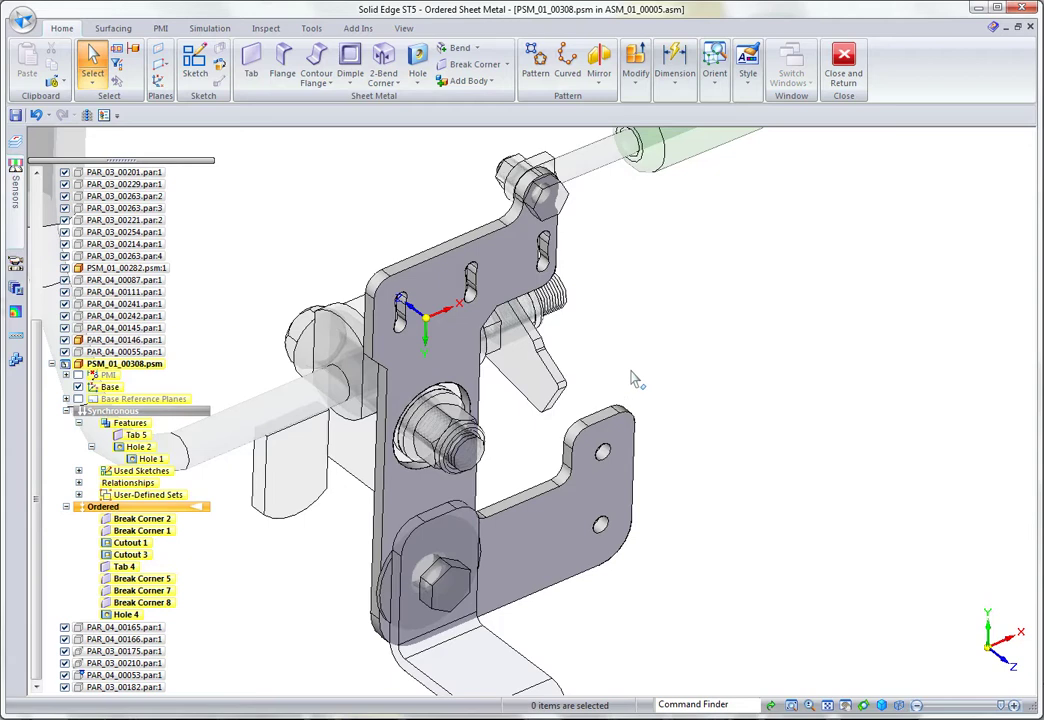
scroll(630, 390, "up", 5)
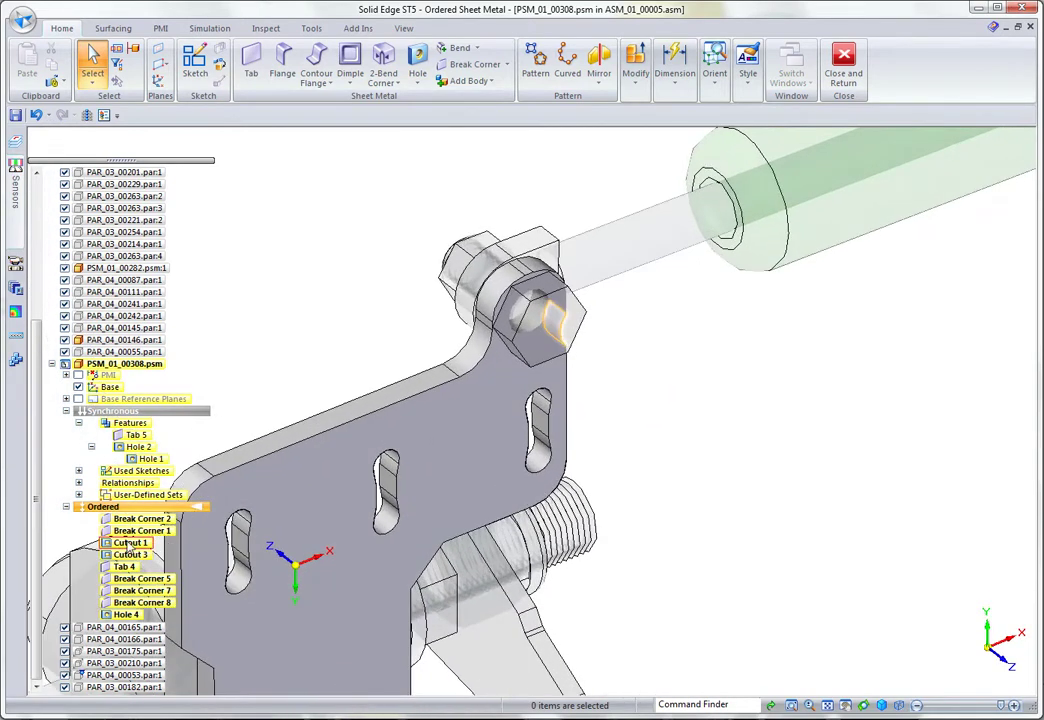
middle_click_drag(346, 342, 583, 387)
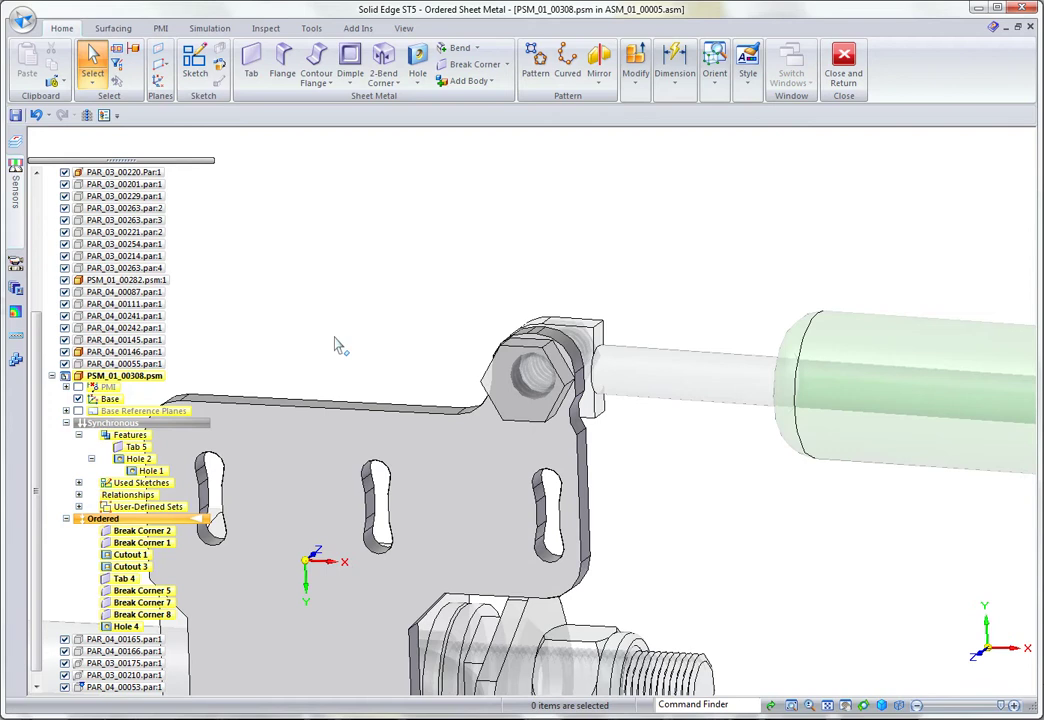
mouse_move(336, 344)
middle_mouse_down()
mouse_move(382, 314)
mouse_move(510, 367)
mouse_move(614, 466)
mouse_move(520, 410)
mouse_move(410, 262)
middle_mouse_up()
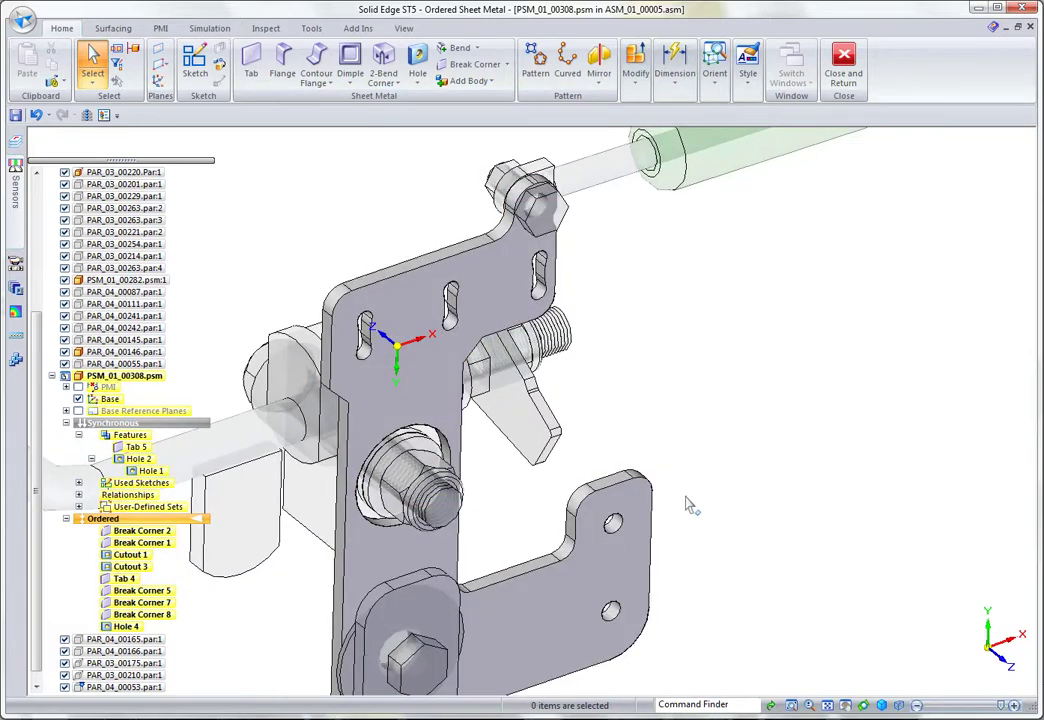
Step: Try moving the planar end face of the plate's lower arm freely along the arm's length
right_click(653, 531)
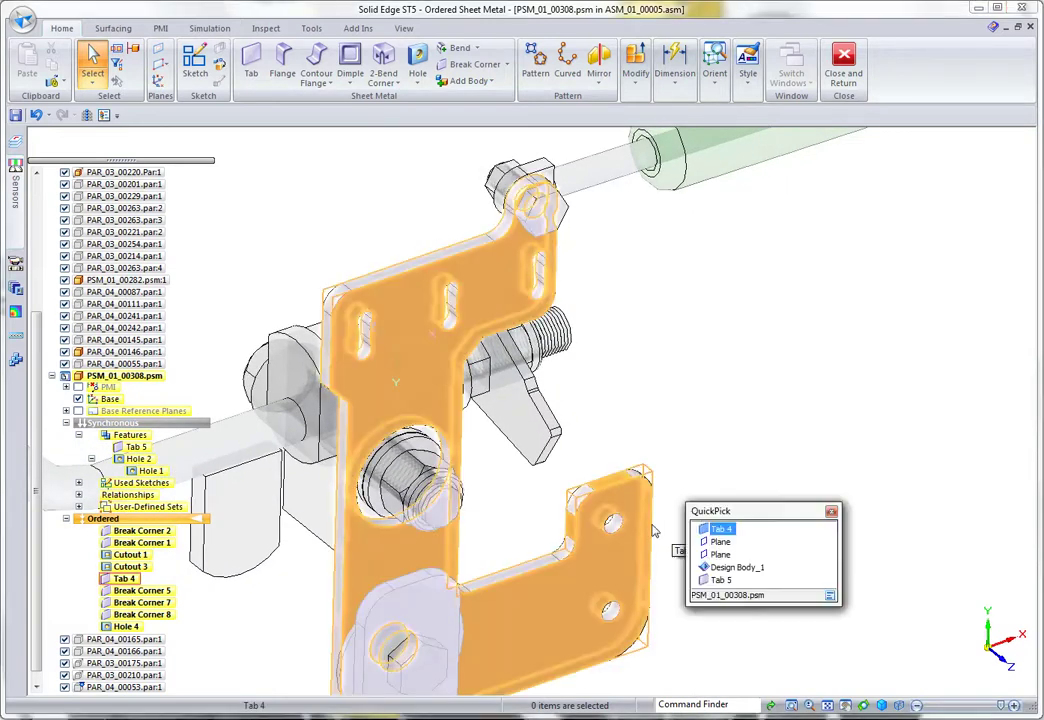
left_click(716, 544)
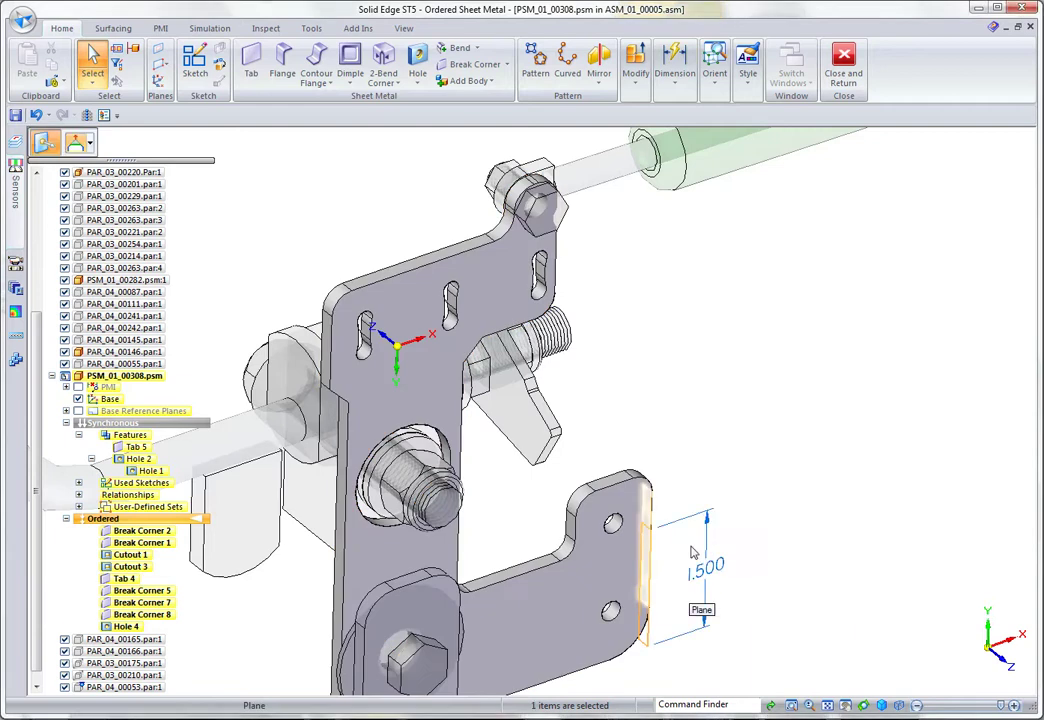
left_click(680, 519)
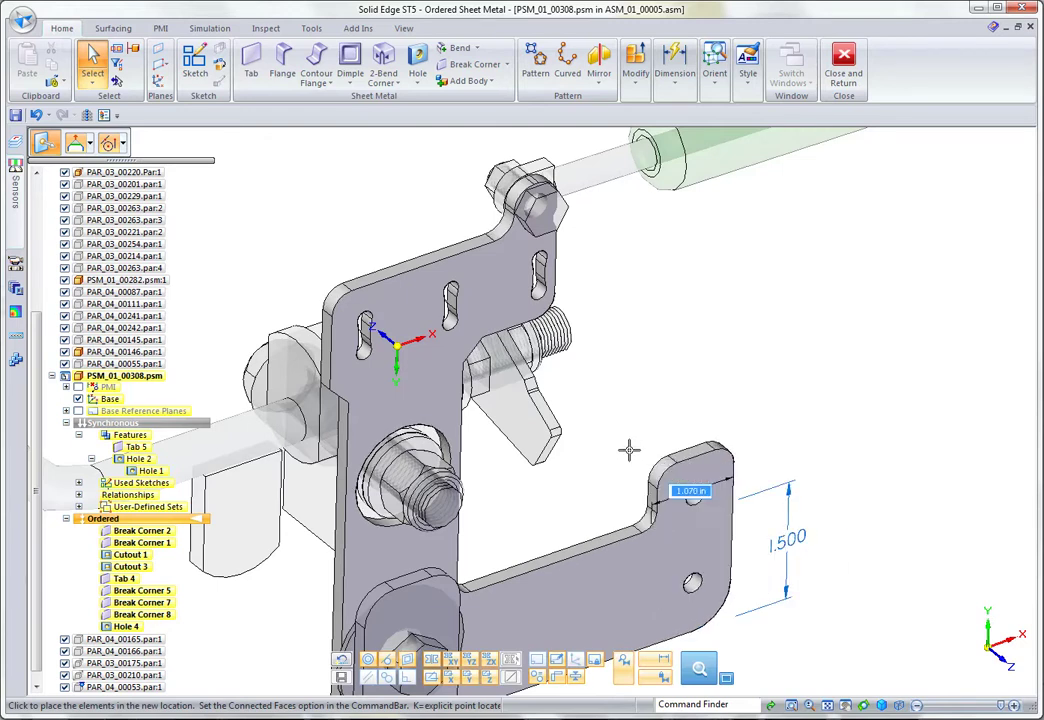
middle_click_drag(601, 628, 629, 433, "shift")
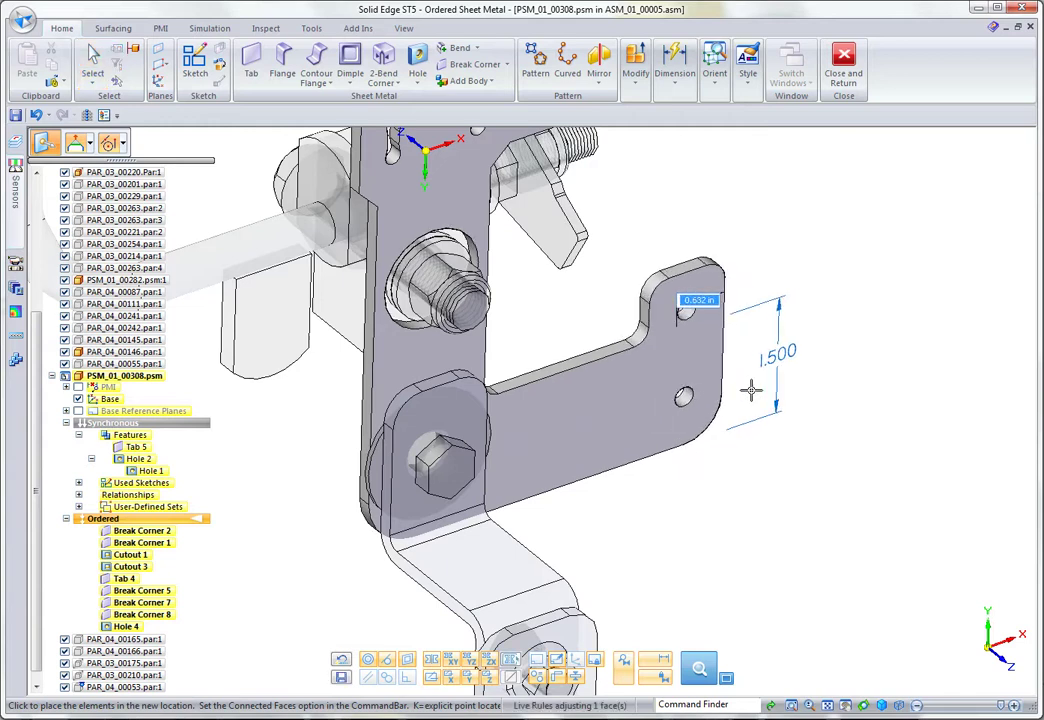
left_click(752, 392)
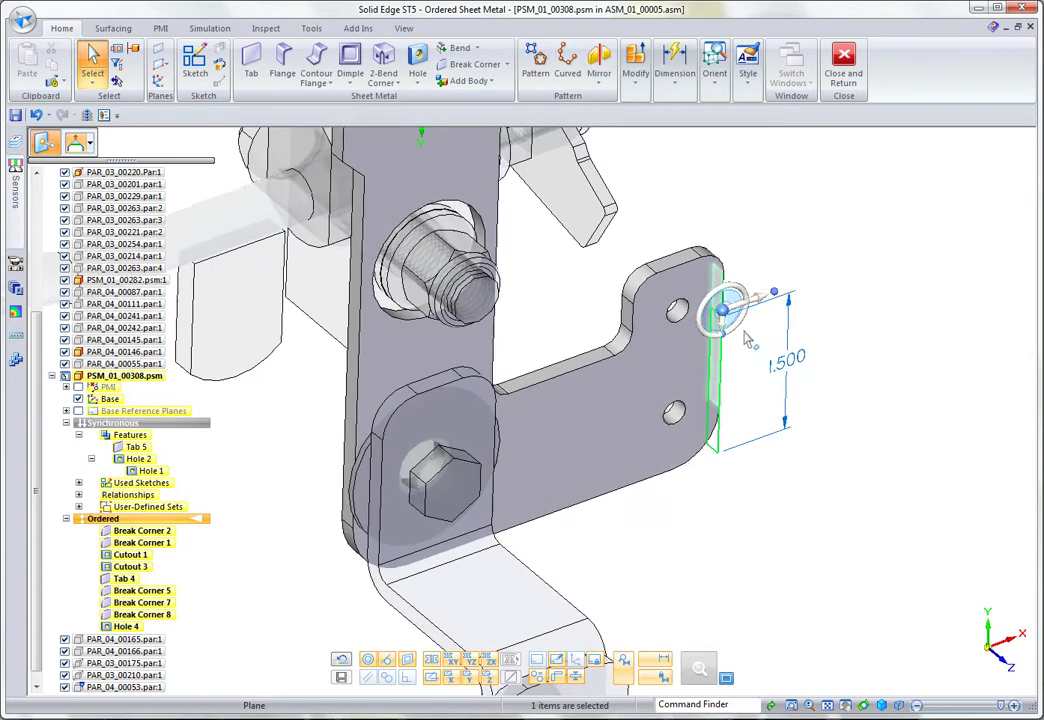
left_click(769, 255)
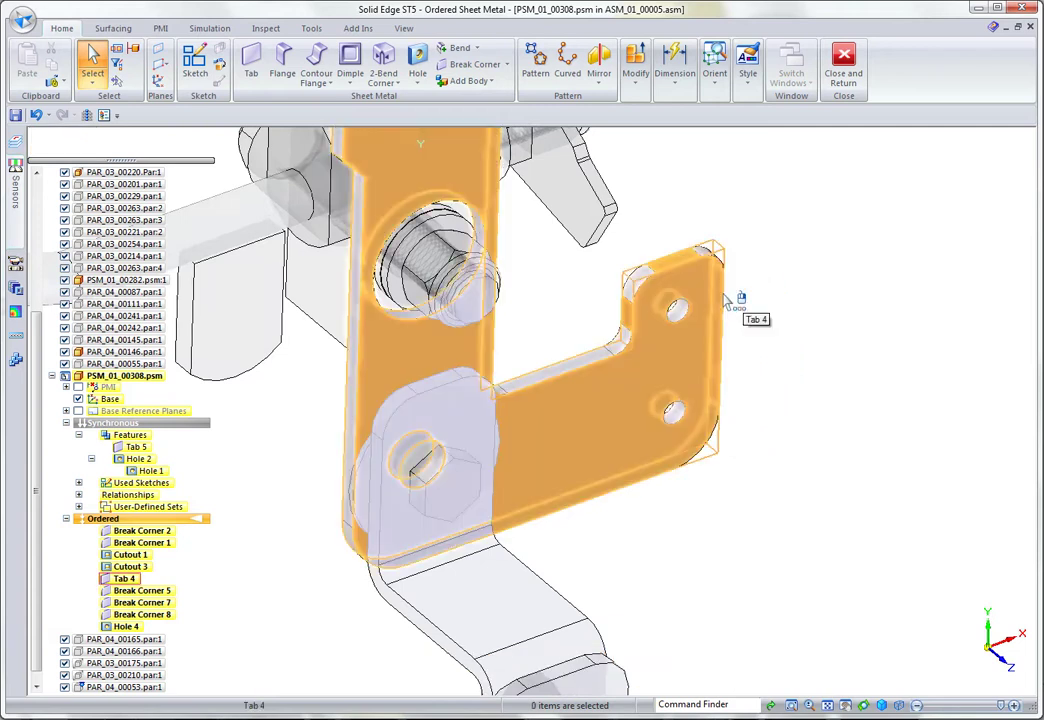
right_click(728, 258)
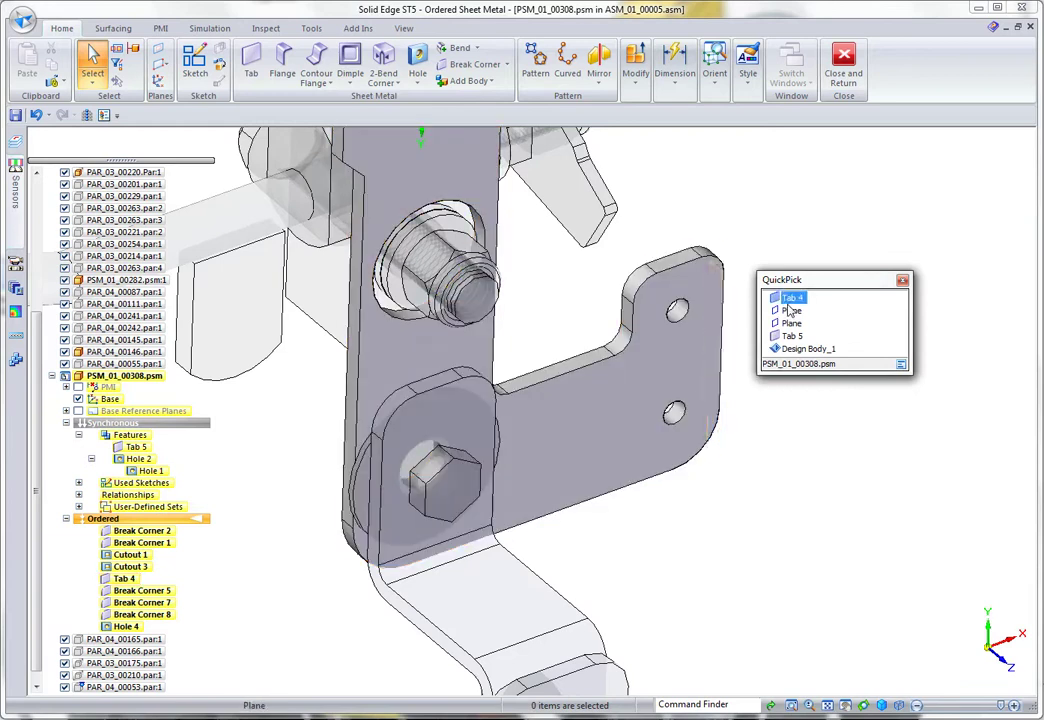
left_click(791, 312)
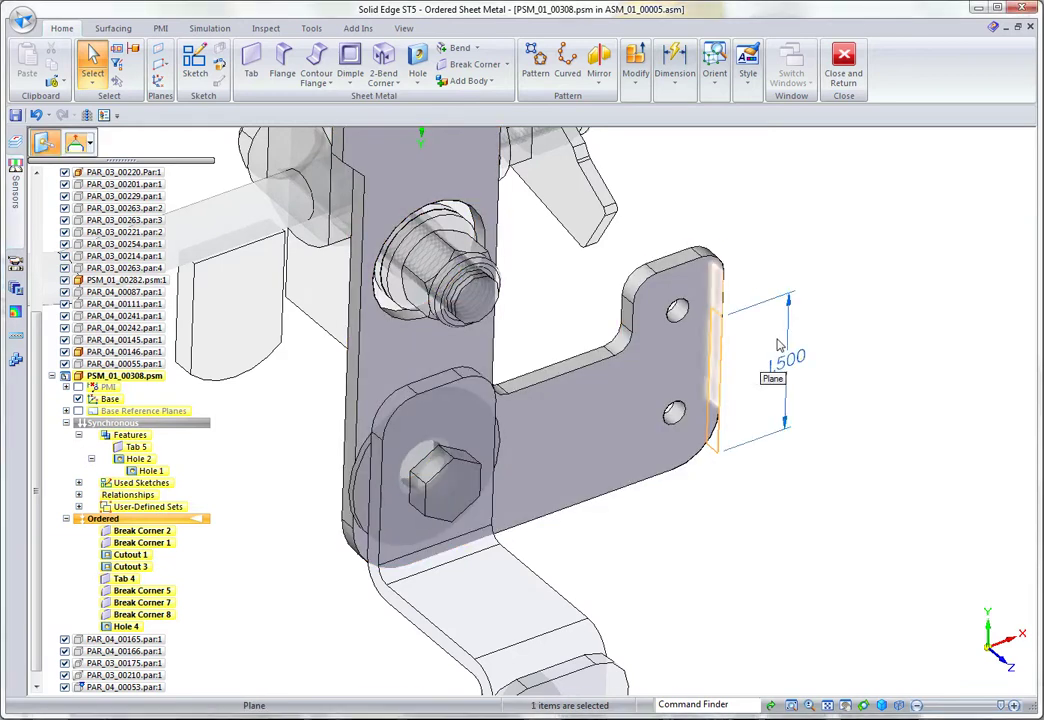
left_click(723, 294)
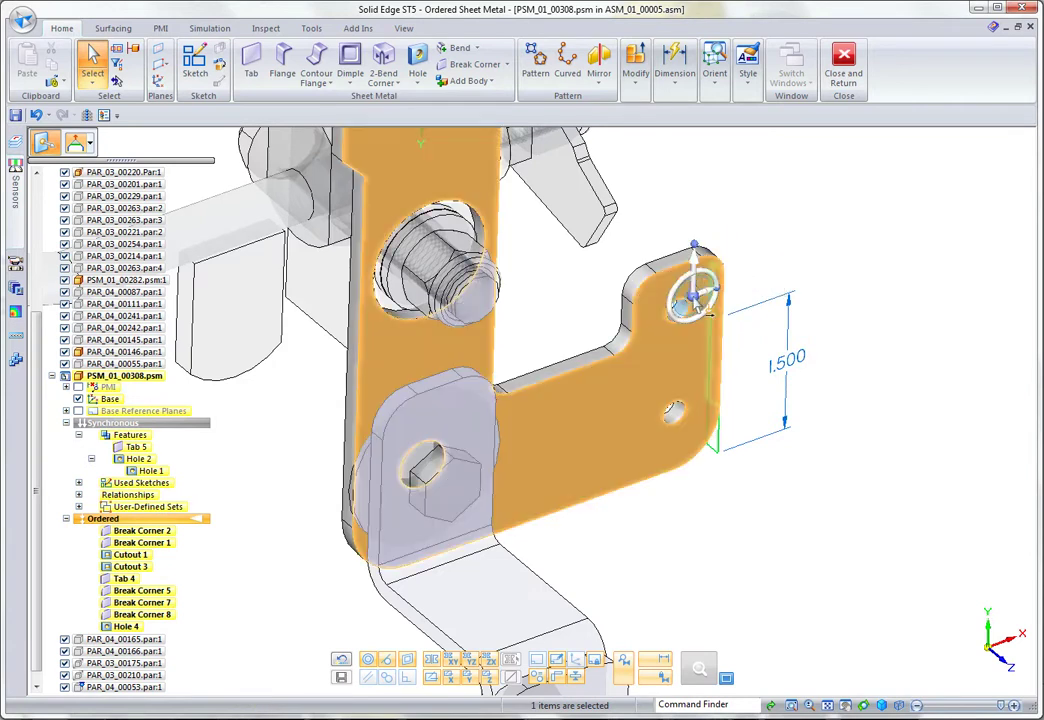
left_click(689, 302)
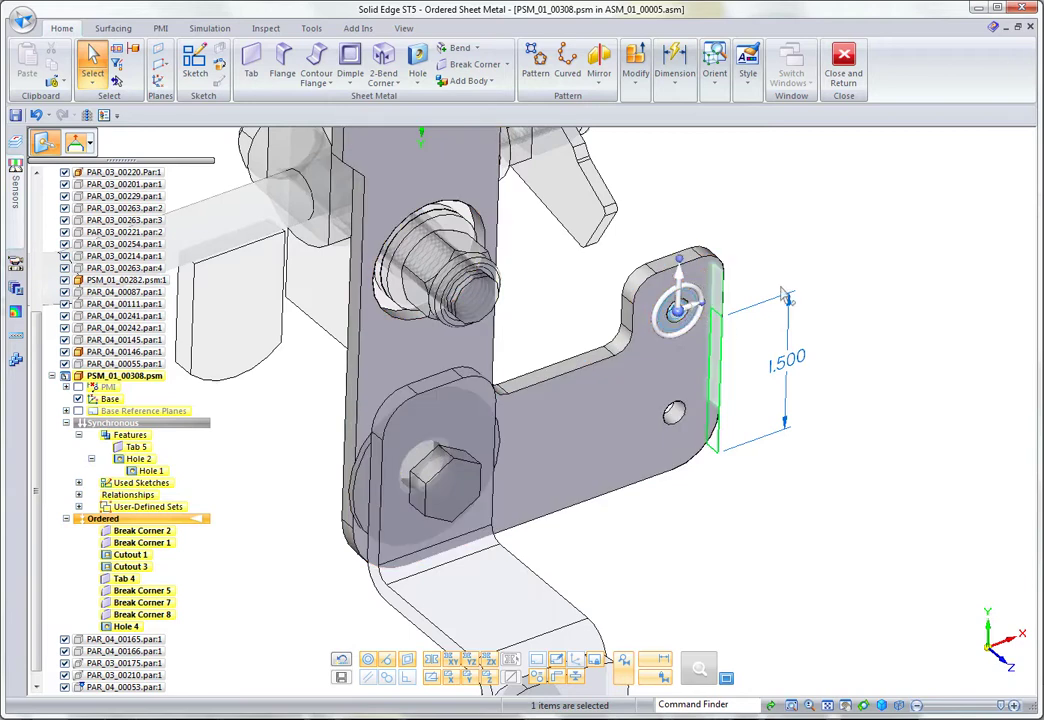
key("Escape")
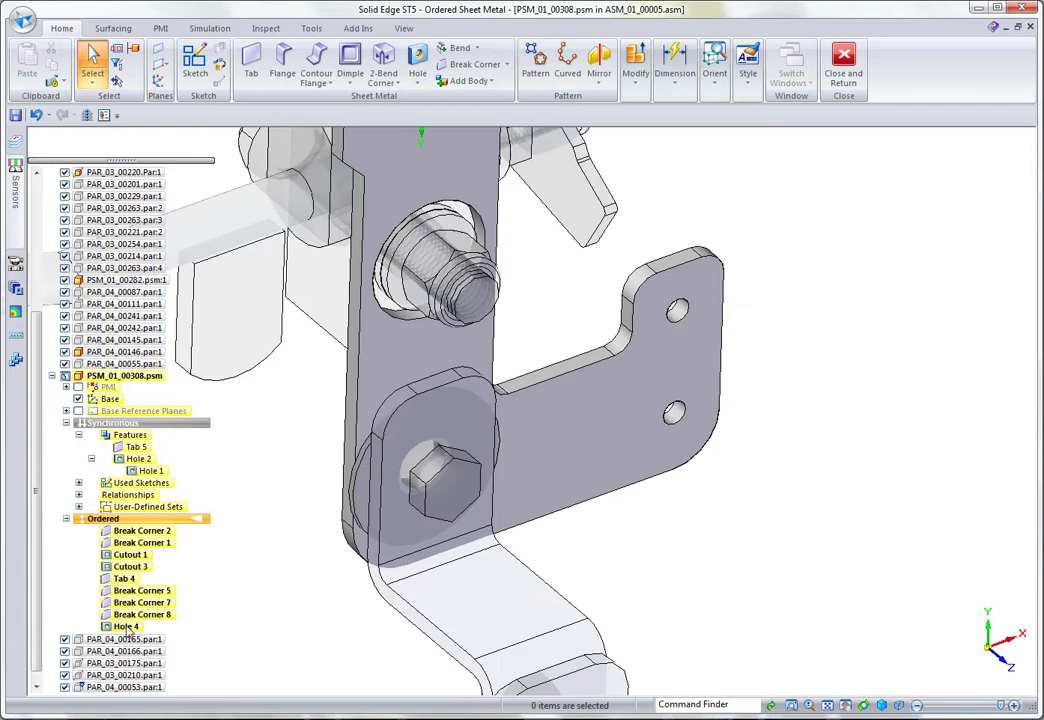
Step: Open the profile of Hole 4, examine the dimensions locating its two holes, and close the feature edit
left_click(126, 626)
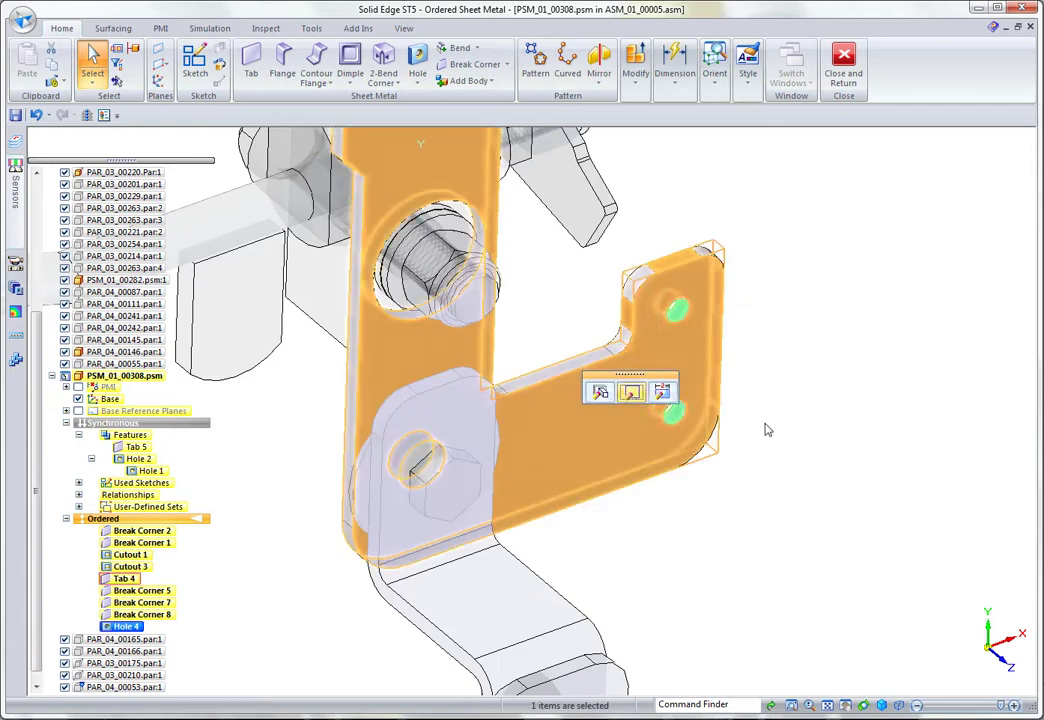
left_click(634, 394)
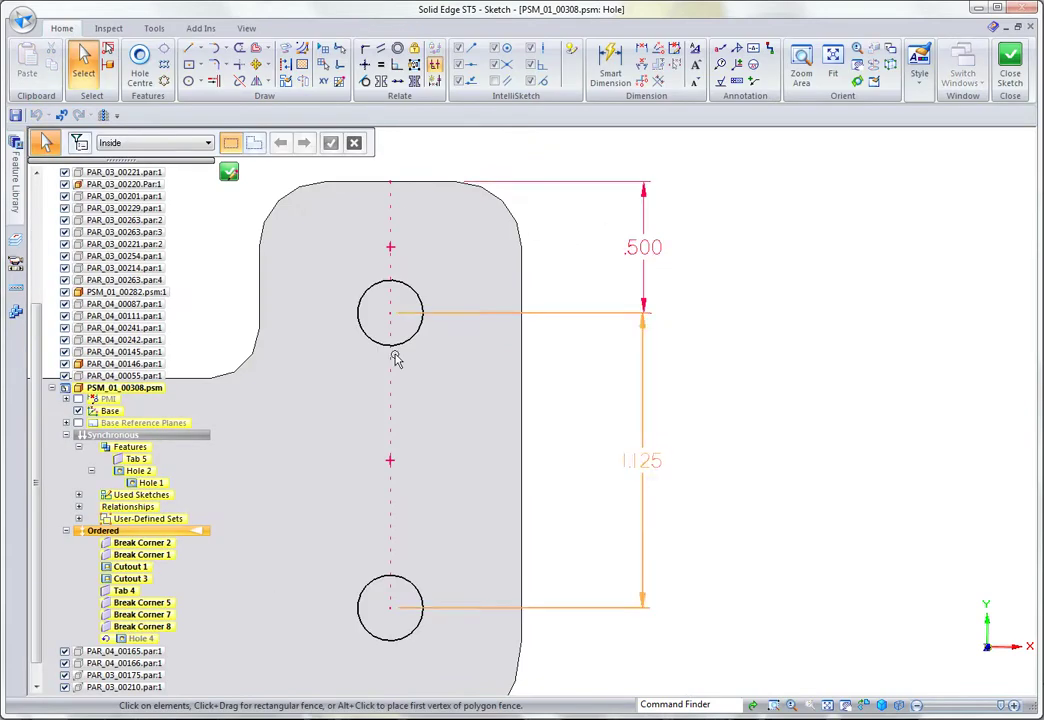
left_click(229, 174)
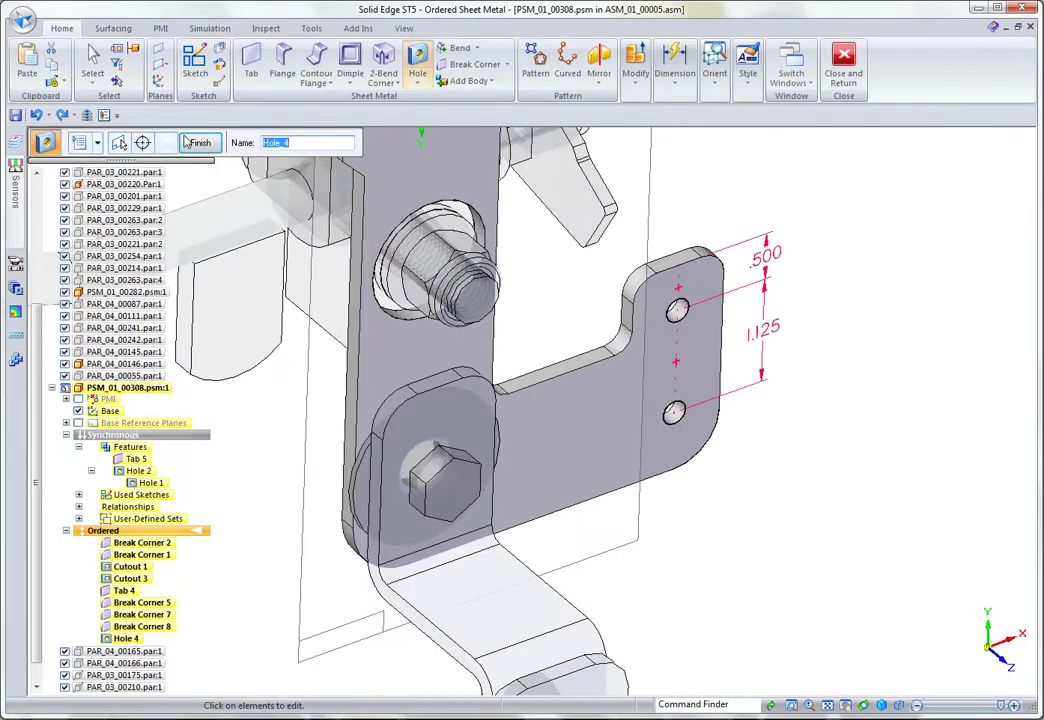
left_click(200, 143)
left_click(92, 60)
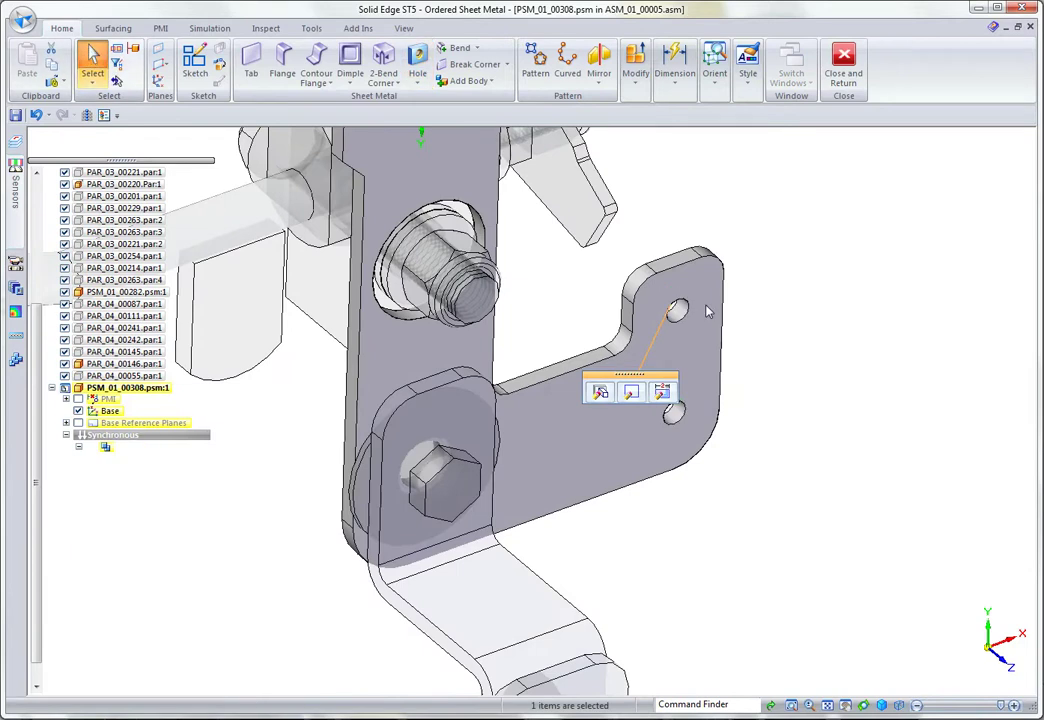
key("Escape")
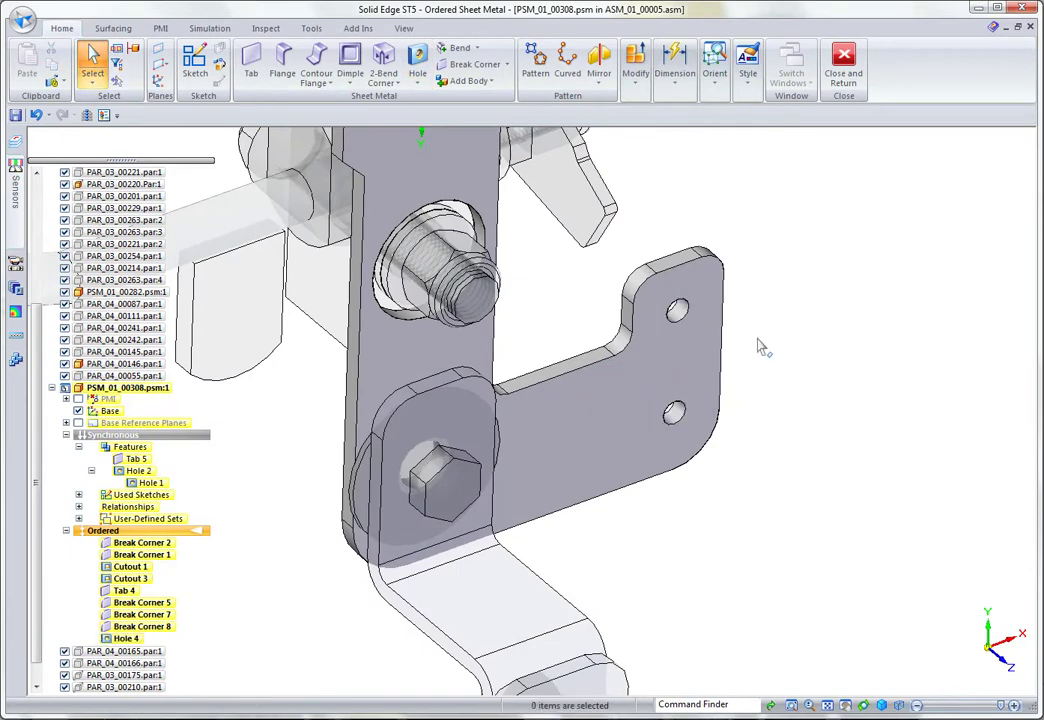
Step: Select the lower arm's end face, place the steering wheel origin on the upper hole's centre, and move the face inward to shorten the arm
right_click(728, 337)
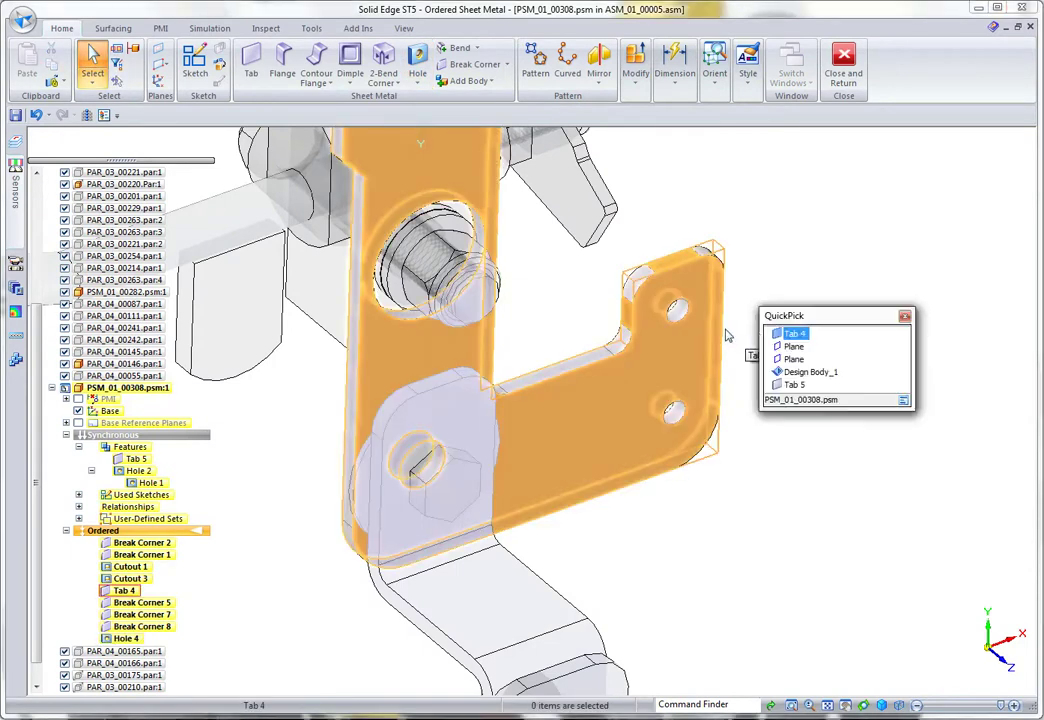
left_click(796, 347)
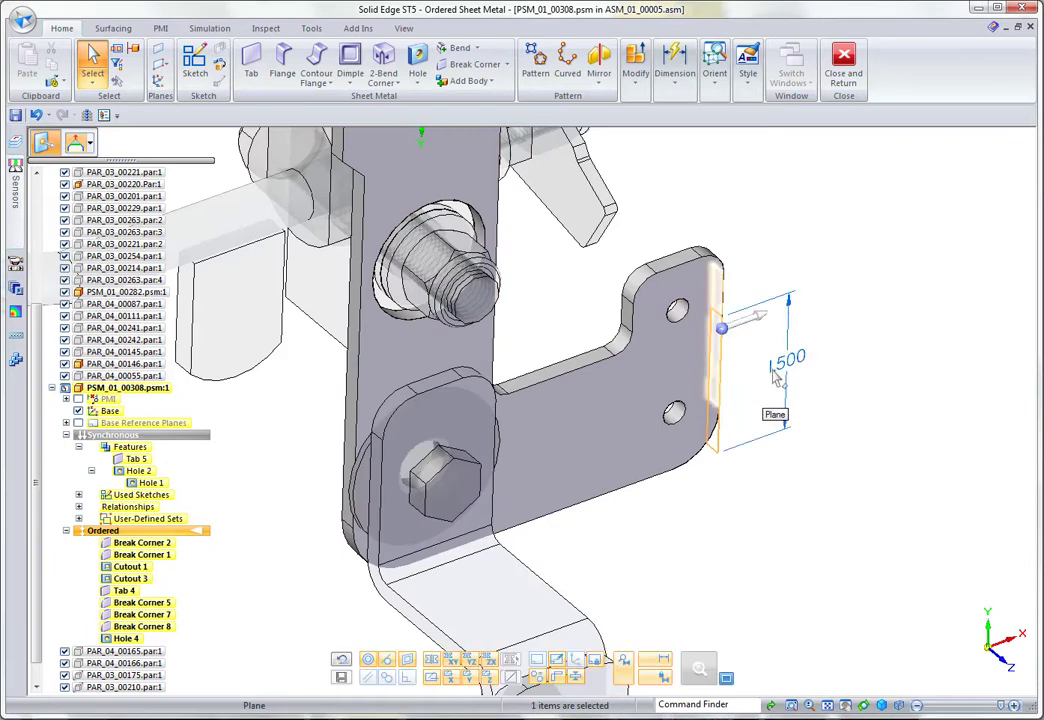
left_click_drag(721, 327, 679, 313)
scroll(790, 398, "down", 3)
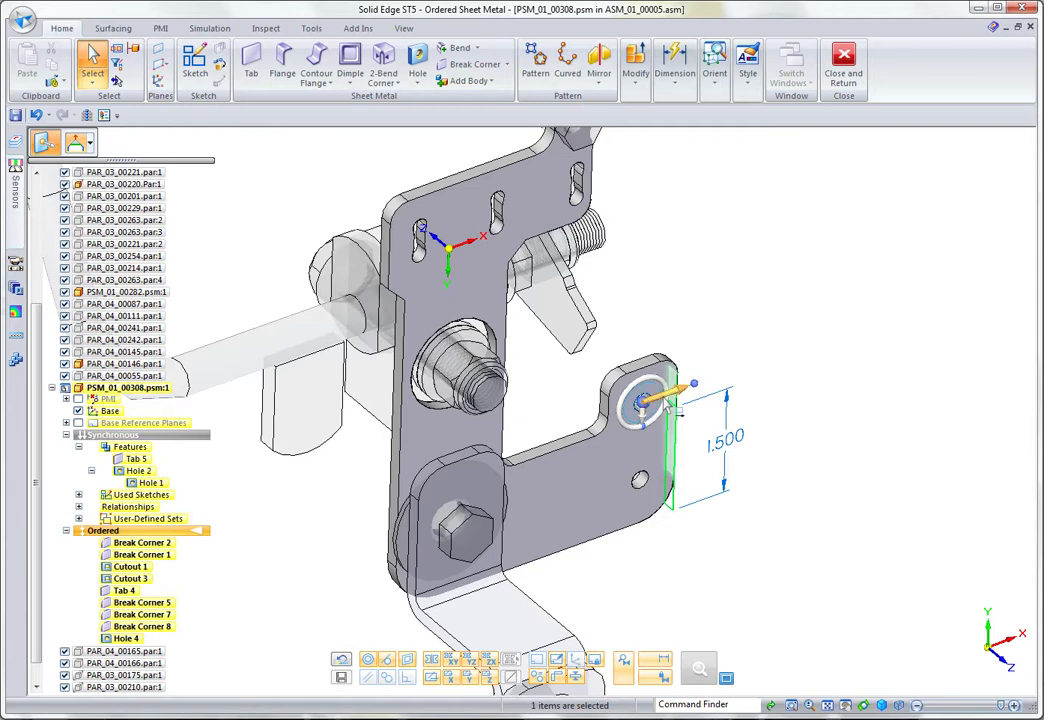
left_click(665, 399)
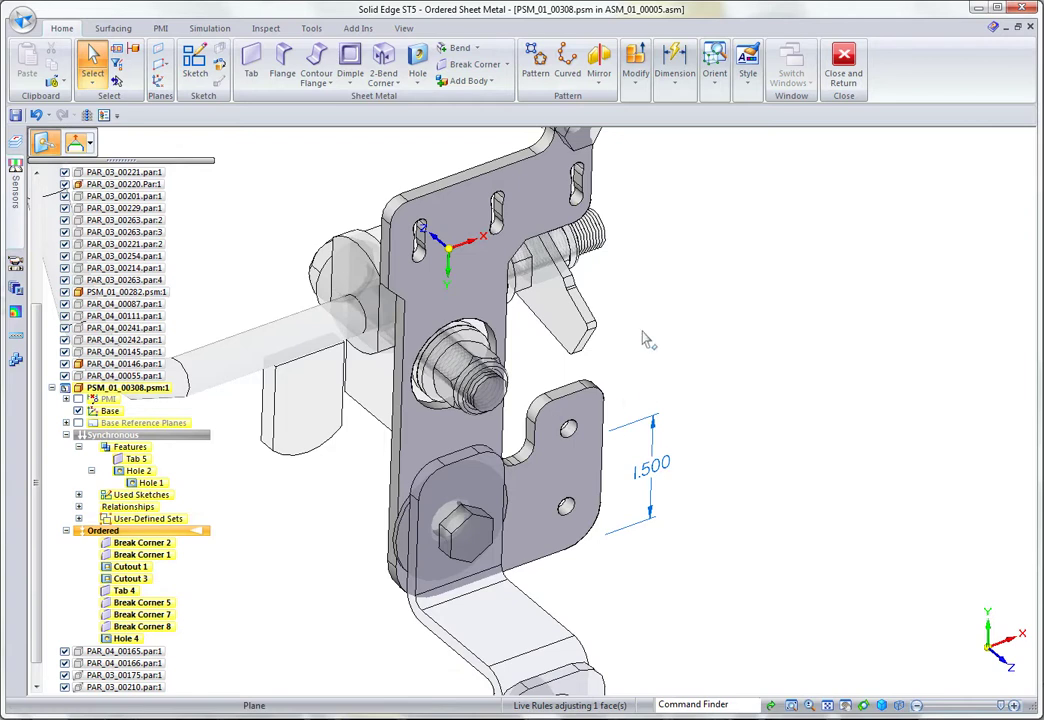
scroll(432, 188, "down", 3)
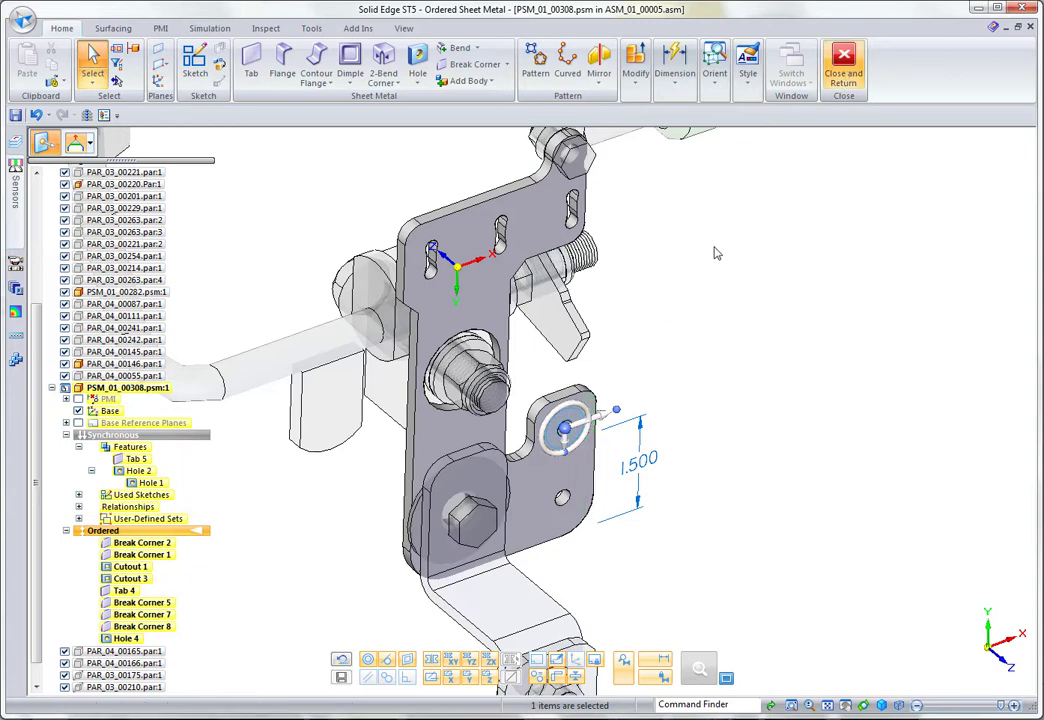
Step: Return to the assembly and select the end face of PSM_01_00308's lower arm, with the steering wheel origin on the upper hole's centre
left_click(843, 98)
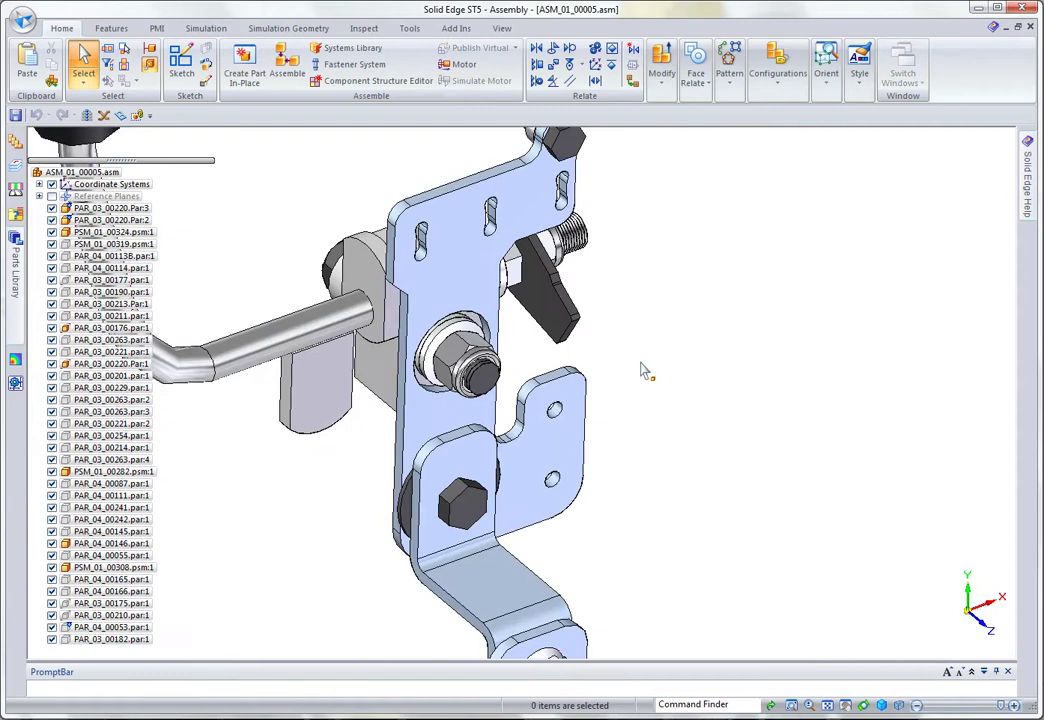
right_click(591, 421)
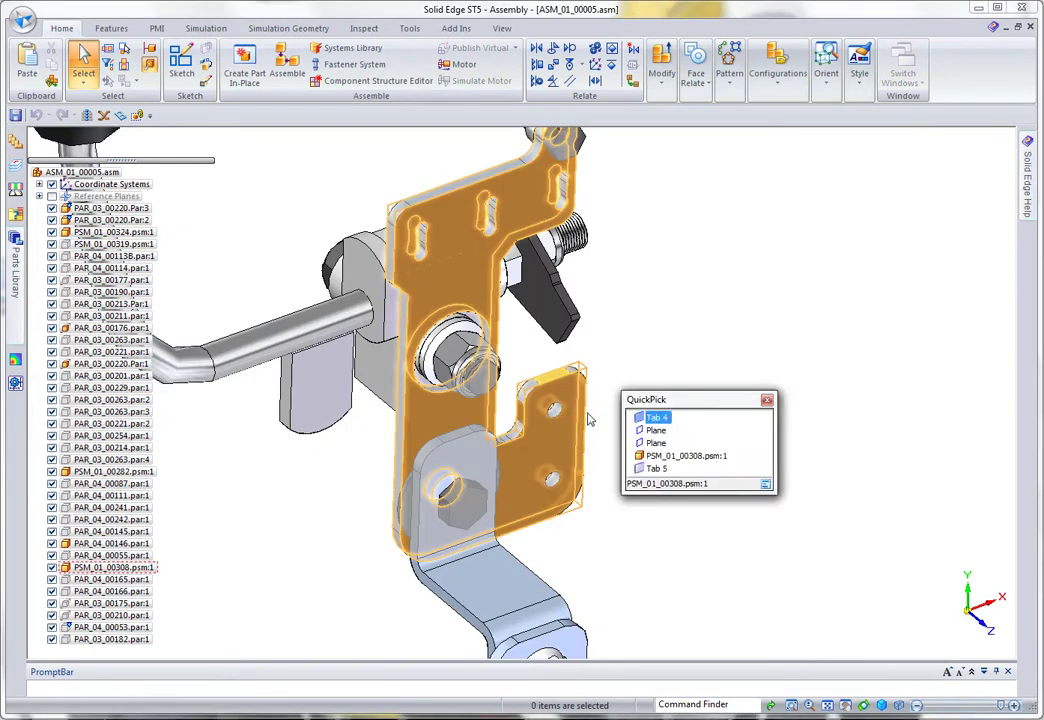
left_click(668, 431)
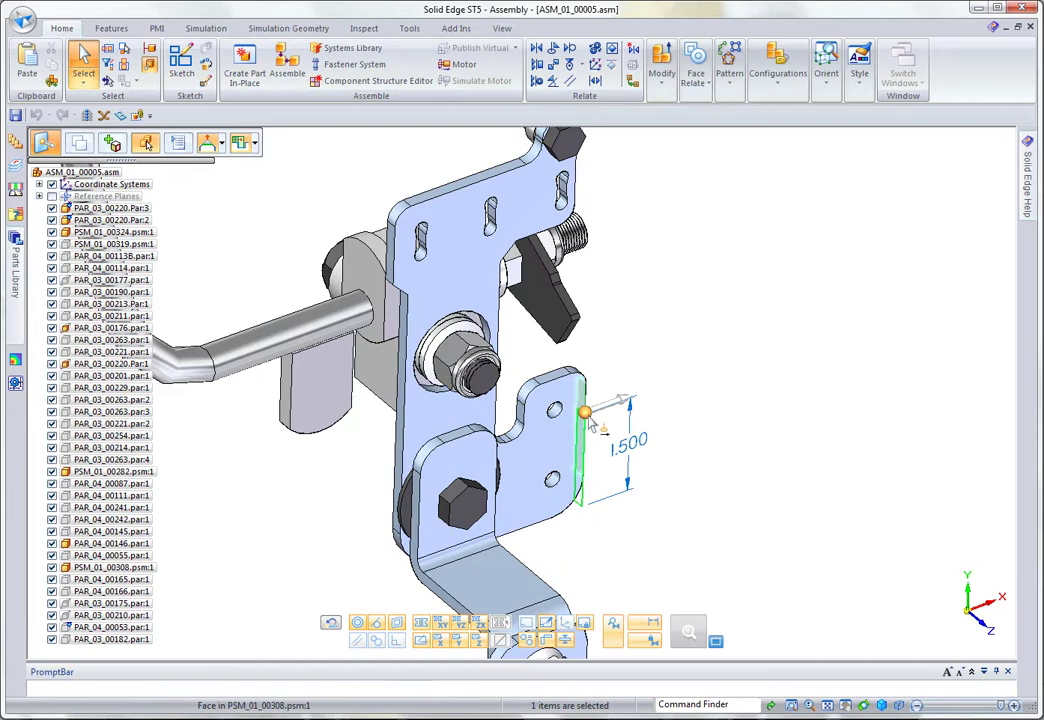
mouse_move(585, 411)
left_mouse_down()
mouse_move(575, 400)
mouse_move(555, 411)
left_mouse_up()
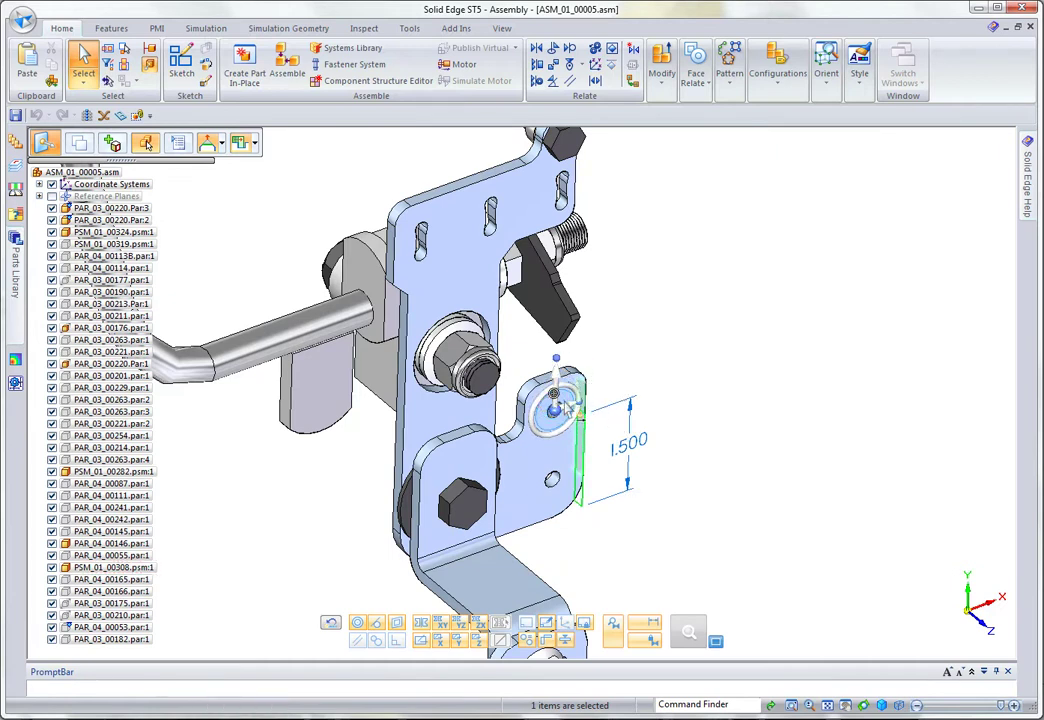
Step: Extend the bracket's lower arm by moving its end face outward to the pin at the far end of the long lower lever, and clear the selection
scroll(583, 423, "down", 5)
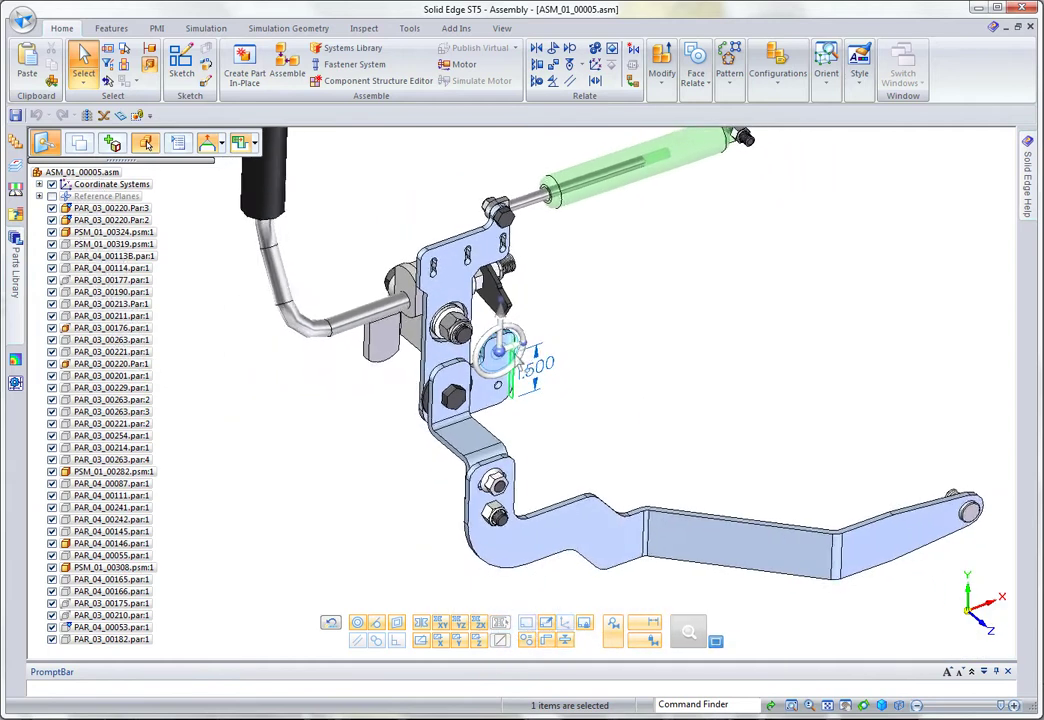
left_click(503, 355)
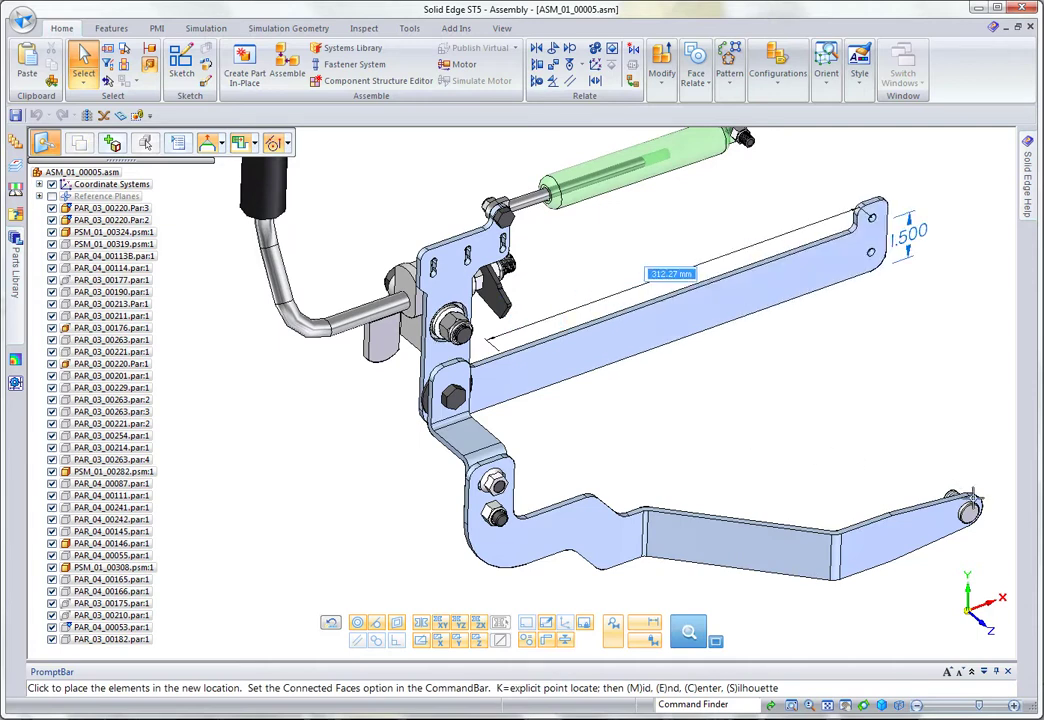
left_click(973, 497)
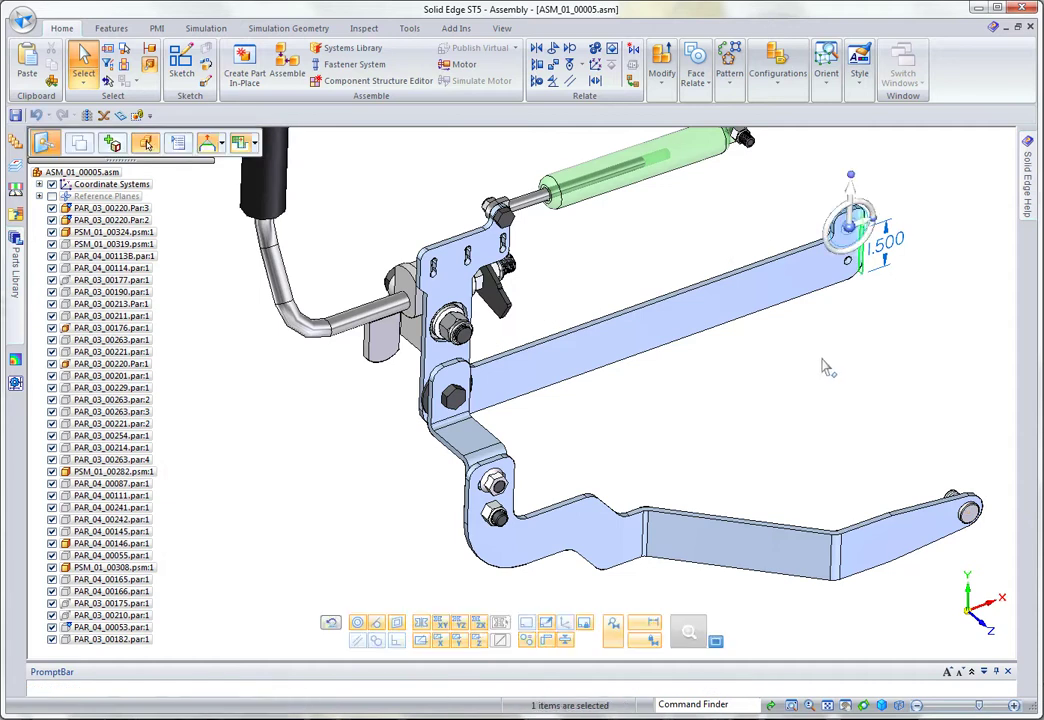
middle_click_drag(799, 351, 766, 417, "shift")
key("Escape")
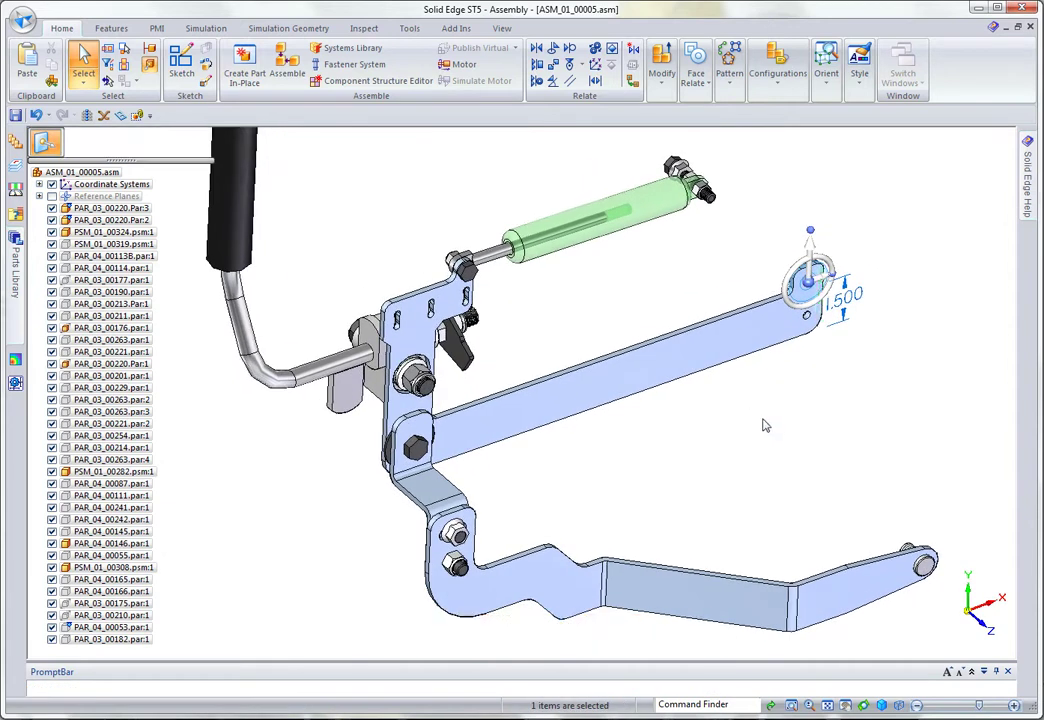
left_click(718, 480)
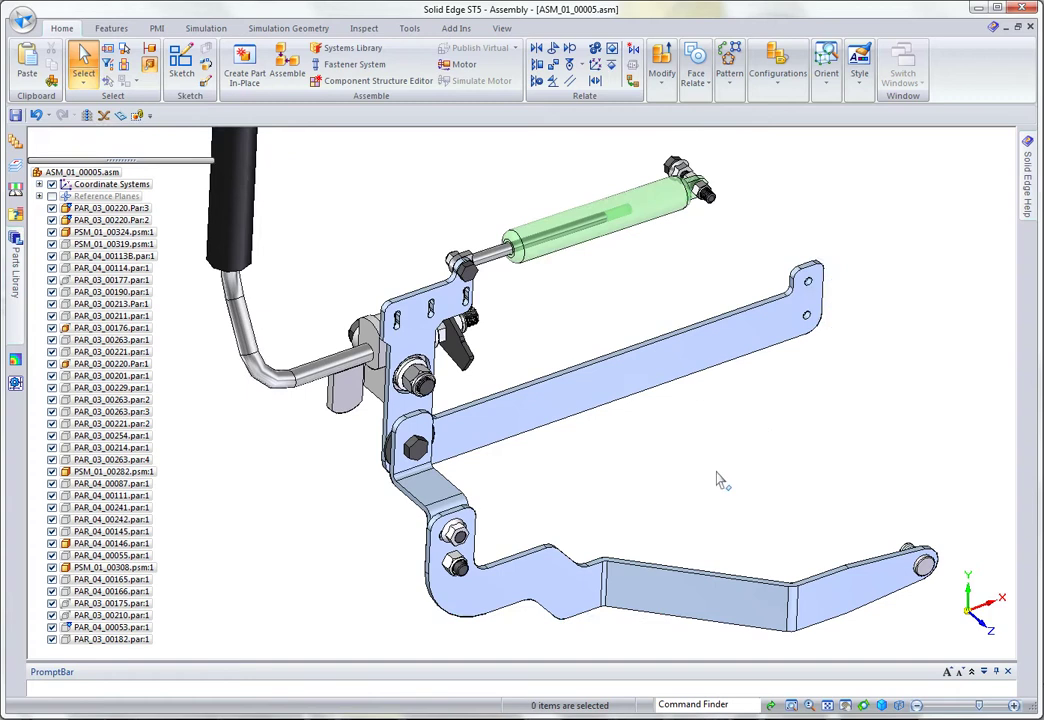